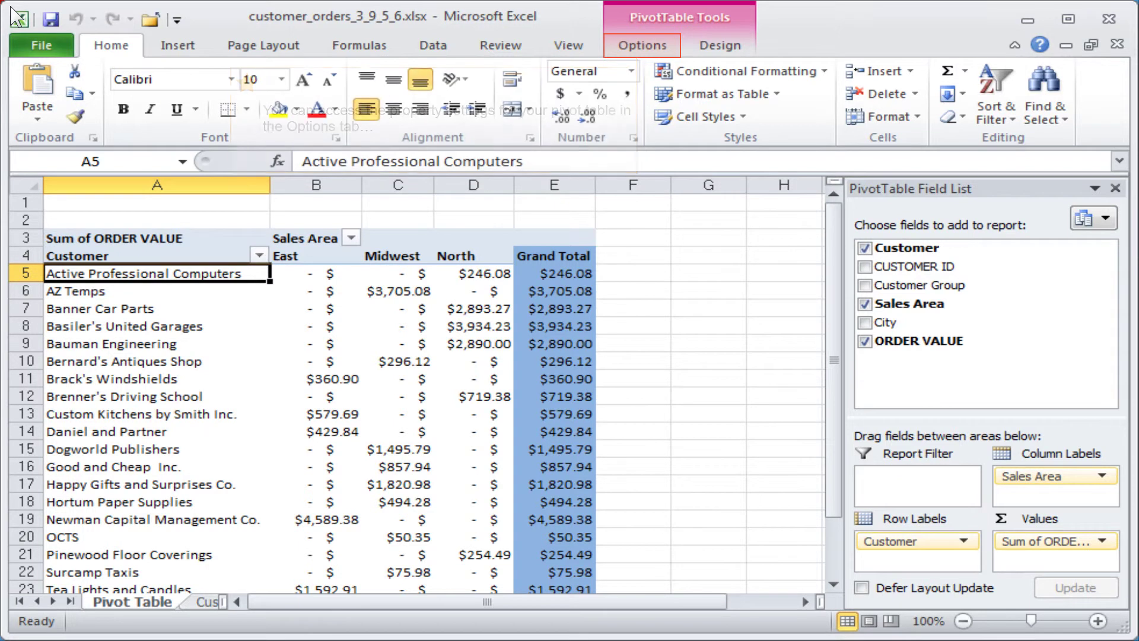
Step: Show the PivotTable group with the name PivotTable1 and its Options command
{"action": "left_click", "coordinate": [645, 49]}
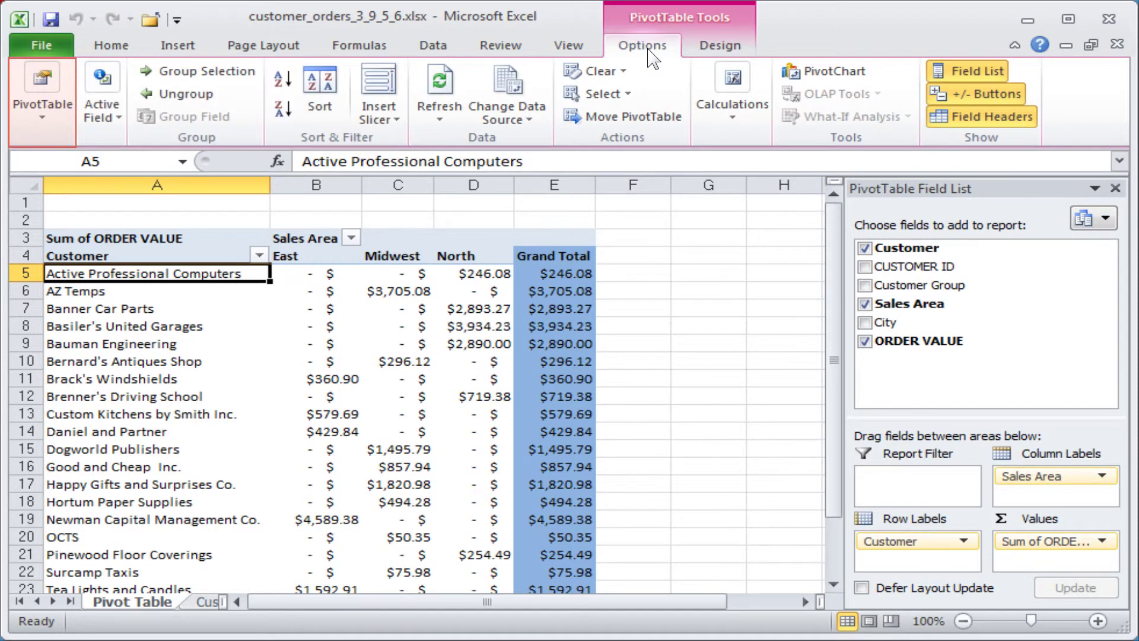
{"action": "left_click", "coordinate": [43, 112]}
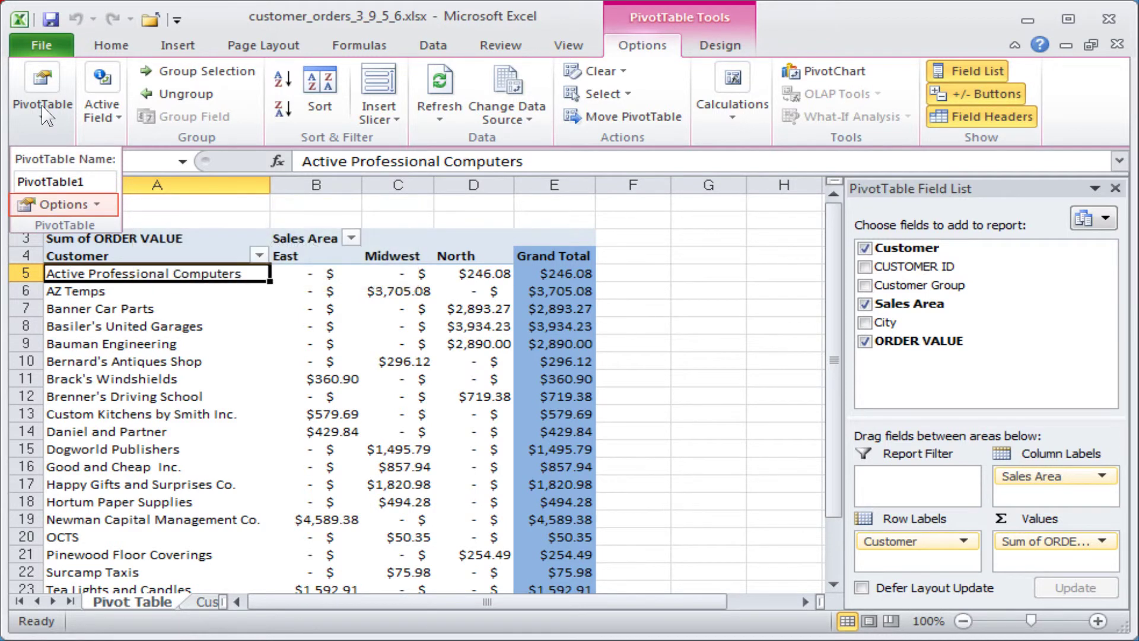
Step: Open the PivotTable Options dialog for PivotTable1
{"action": "left_click", "coordinate": [45, 204]}
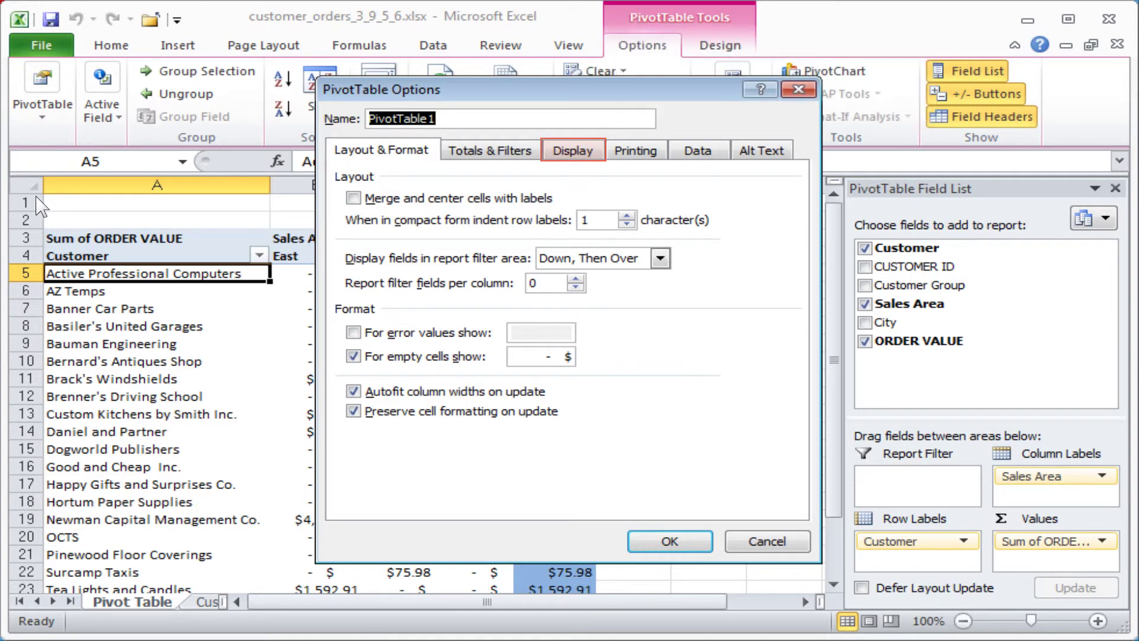
Step: Turn off 'Display field captions and filter drop downs' on the Display tab and confirm
{"action": "left_click", "coordinate": [575, 151]}
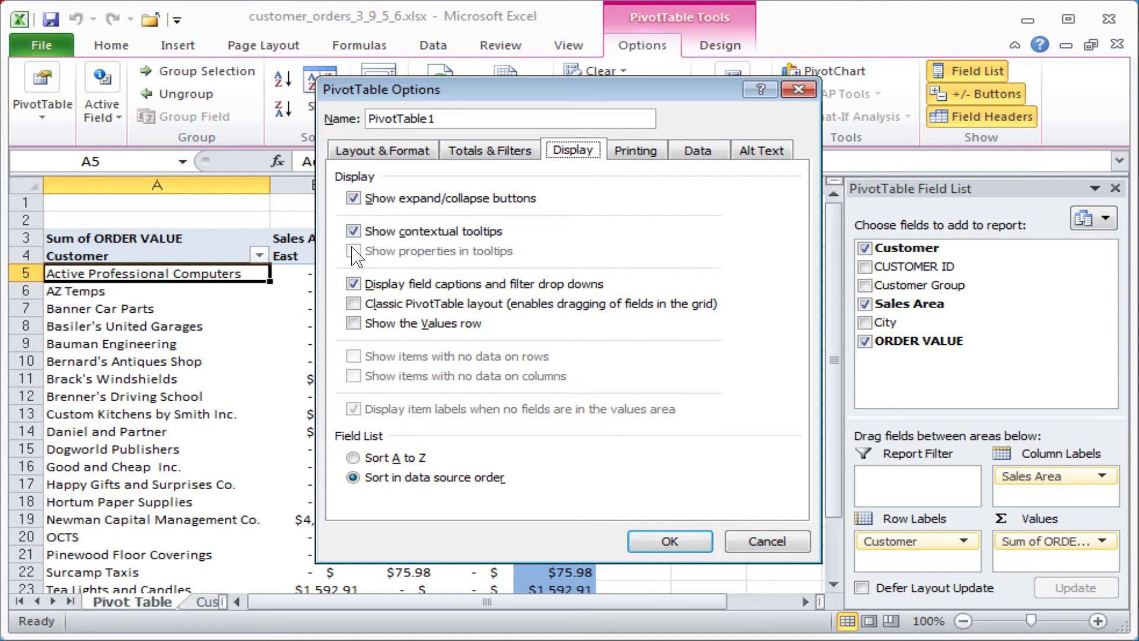
{"action": "left_click", "coordinate": [353, 285]}
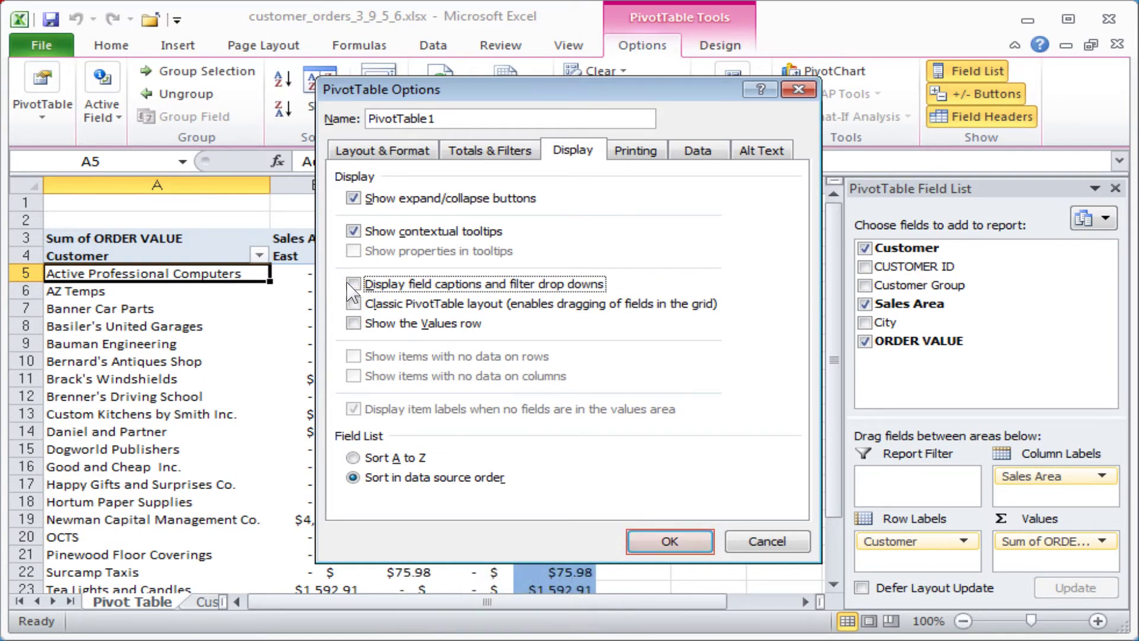
{"action": "left_click", "coordinate": [682, 540]}
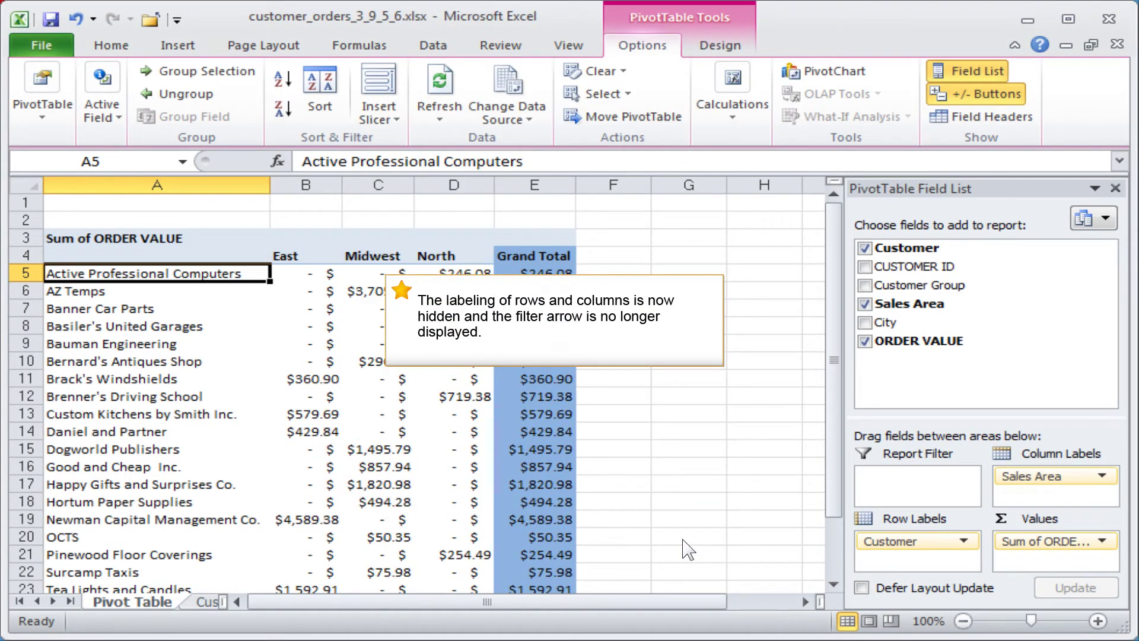